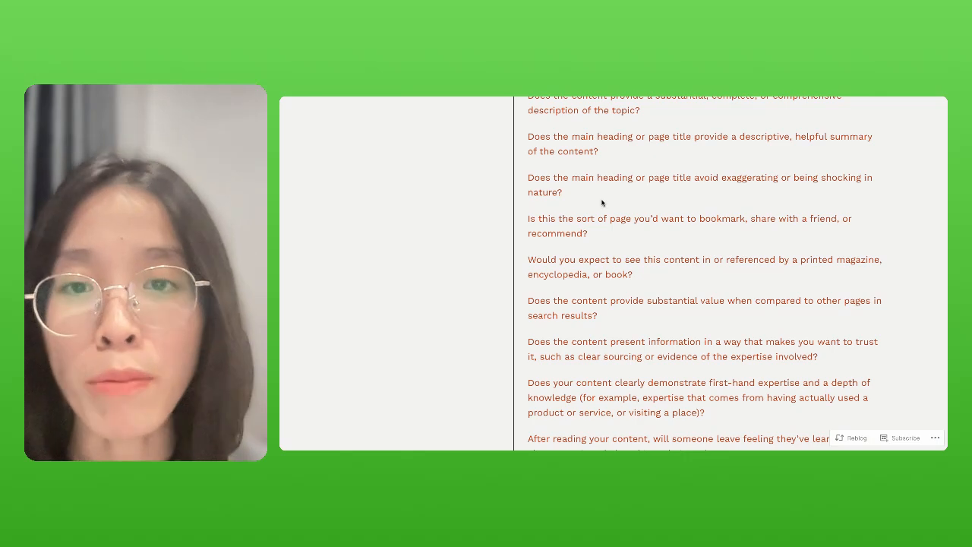
- Read the article's content evaluation questions, the blog post placeholder and the Poor, Passable and Great rubric for the first question
scroll(671, 353, down, 3)
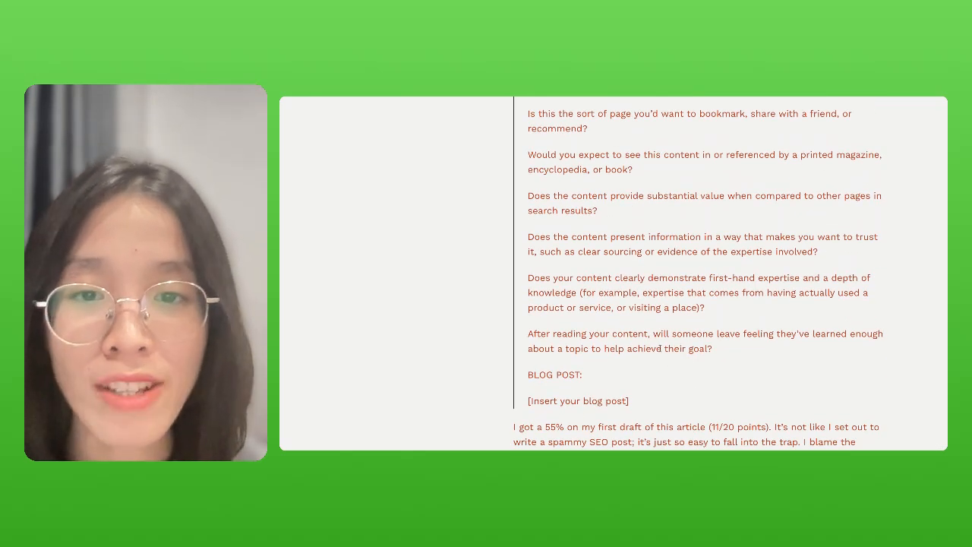
scroll(640, 330, down, 1)
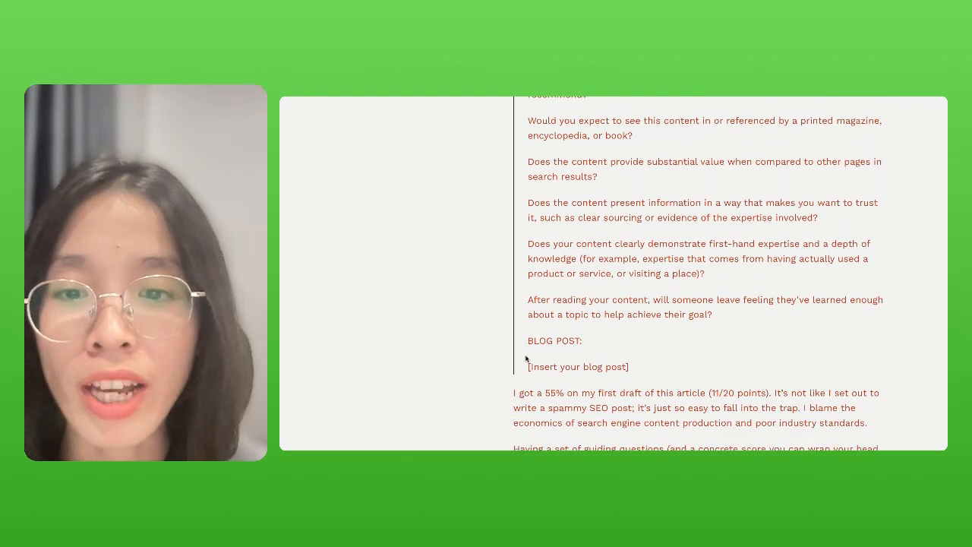
drag(528, 366, 628, 366)
scroll(628, 366, down, 10)
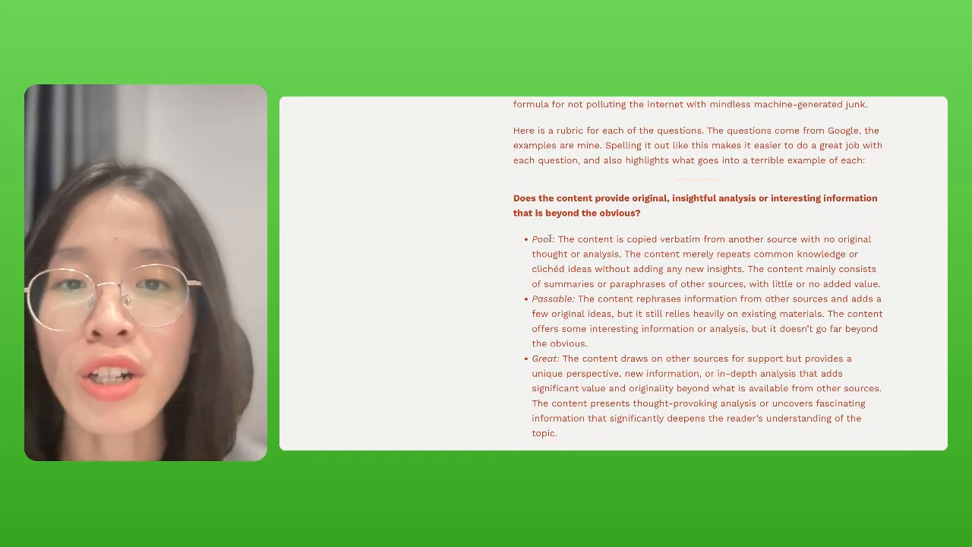
scroll(542, 248, down, 1)
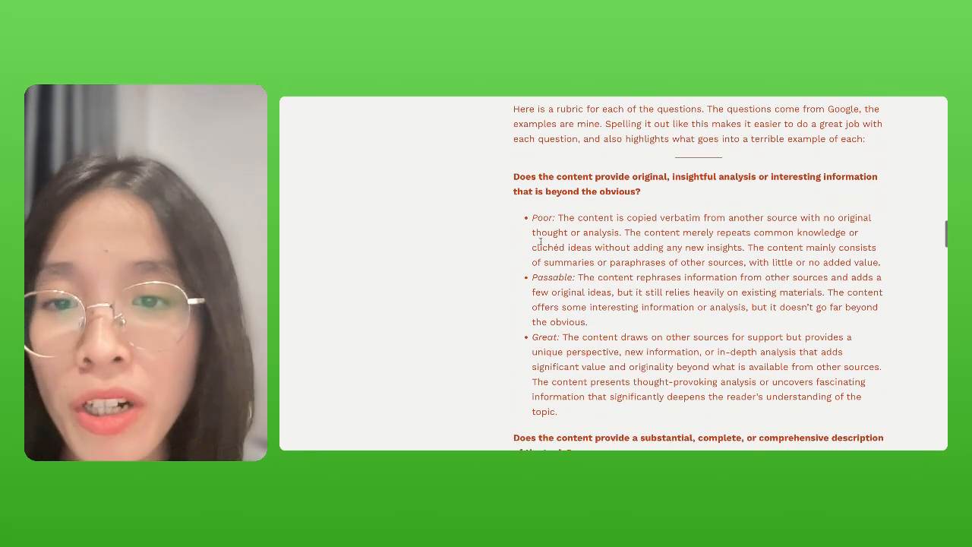
drag(542, 278, 550, 281)
drag(532, 327, 568, 337)
click(568, 336)
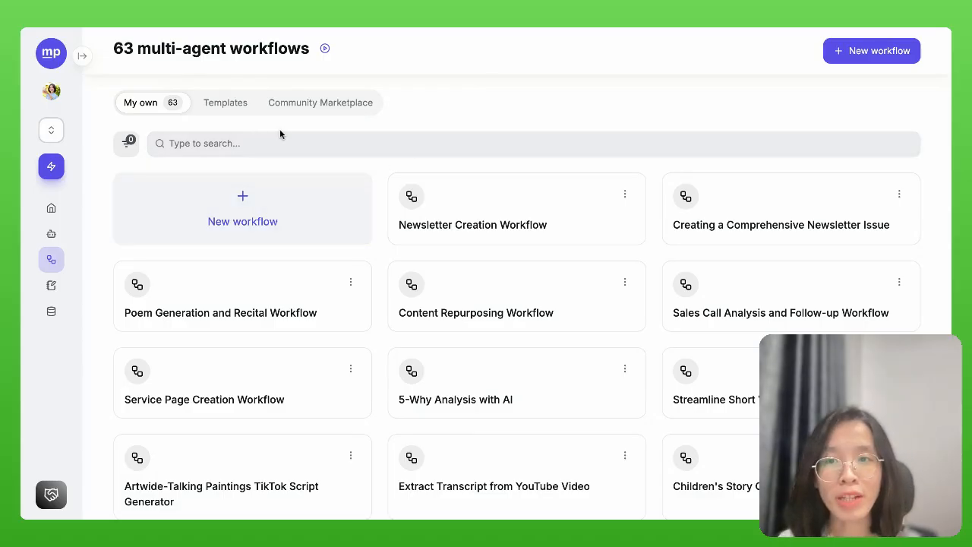
- Start a new workflow and describe it as "Given a blog post" with the line "=> Evaluate the content quality given a set of questions to examine"
click(221, 235)
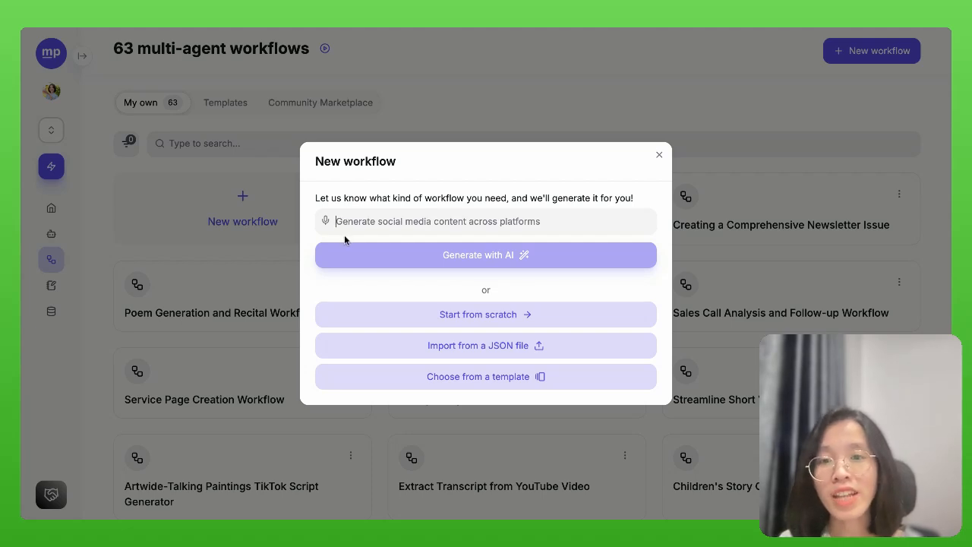
text(Given )
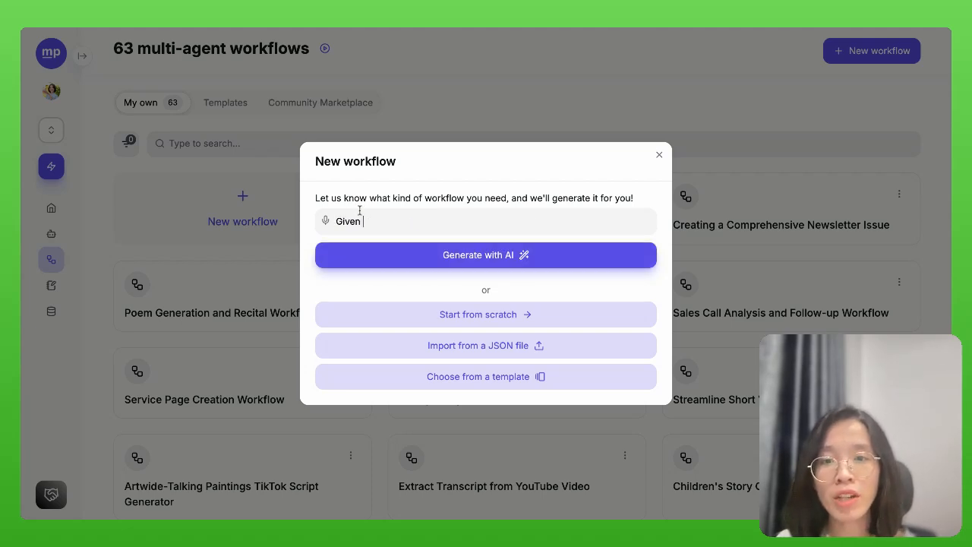
text(a blog post)
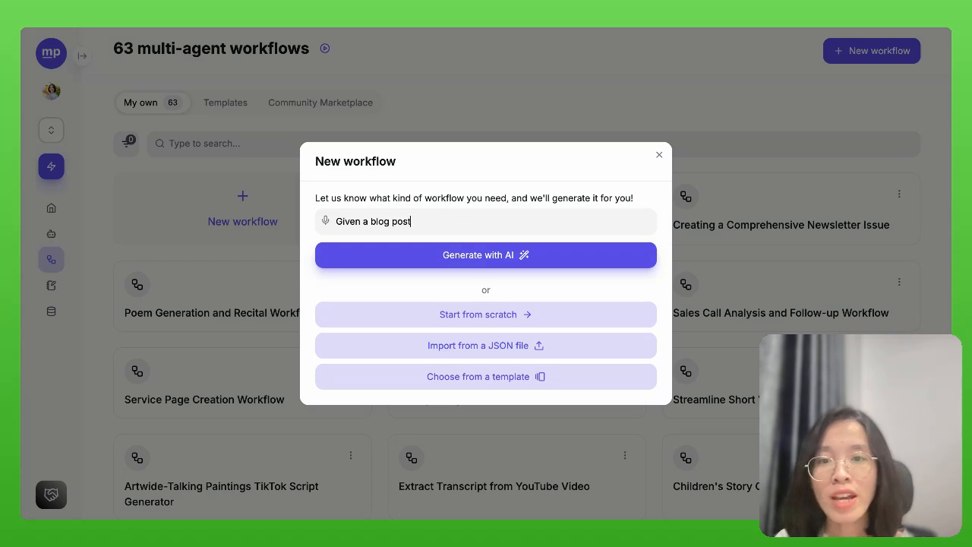
key(shift+Return)
text(=> )
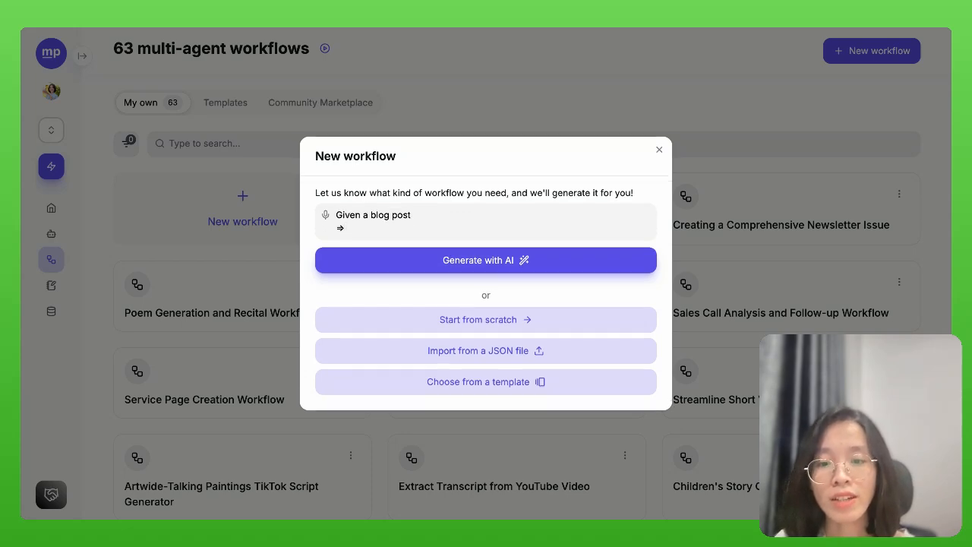
text(Evaluate the co)
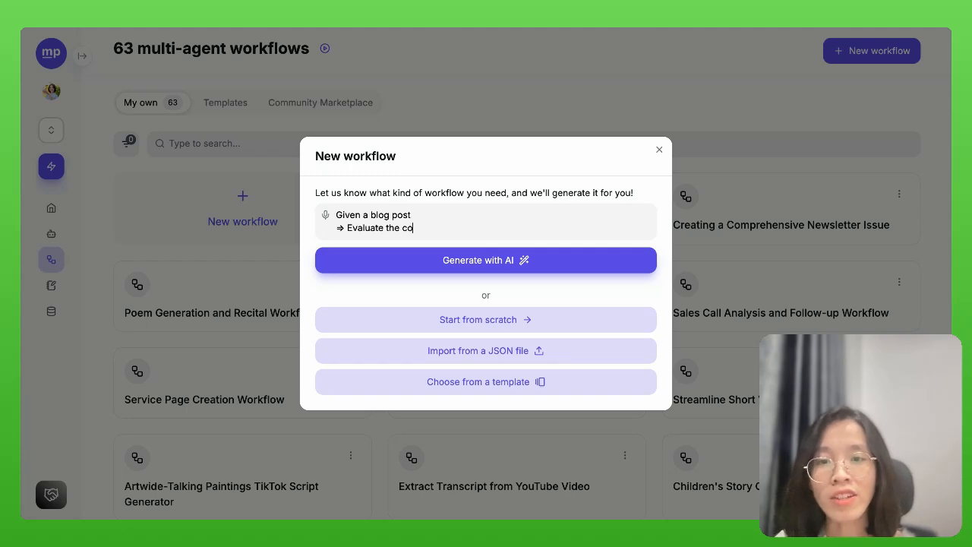
text(ntent quality given)
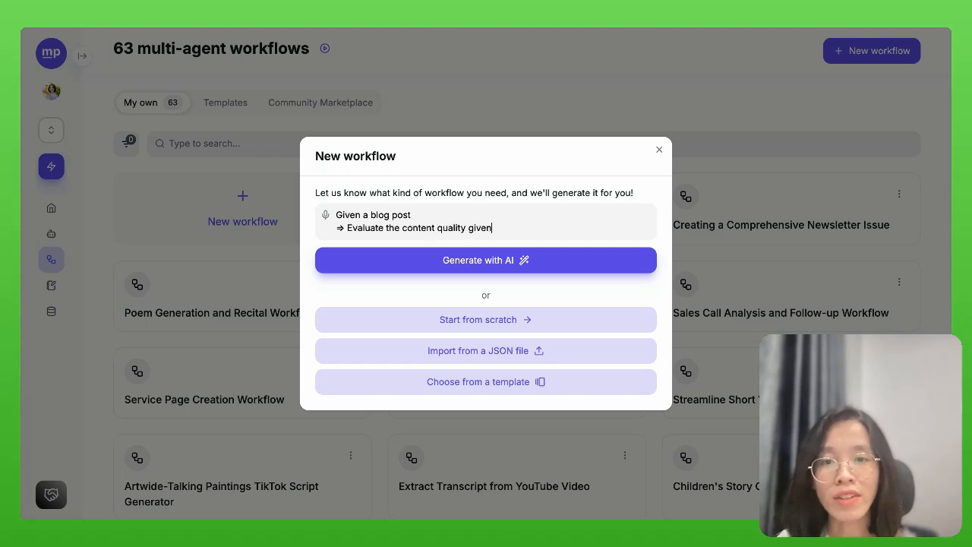
text( a set of questions )
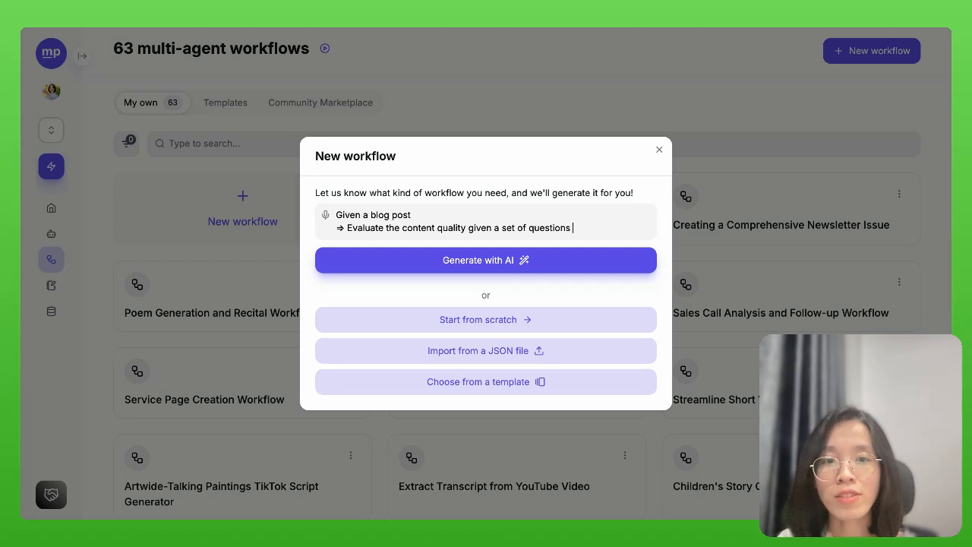
text(to examine)
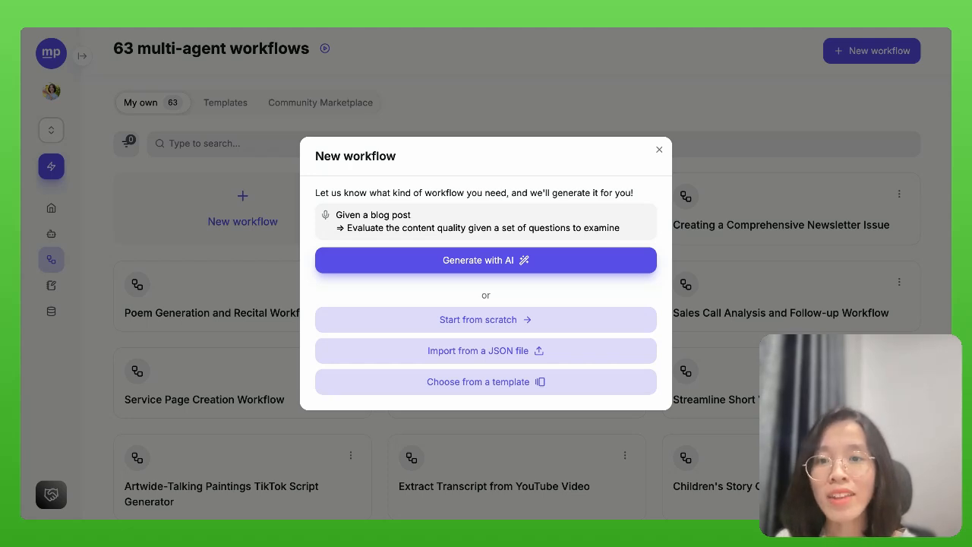
- Add the line "=> Check for spelling & grammar mistakes" to the workflow description
key(Return)
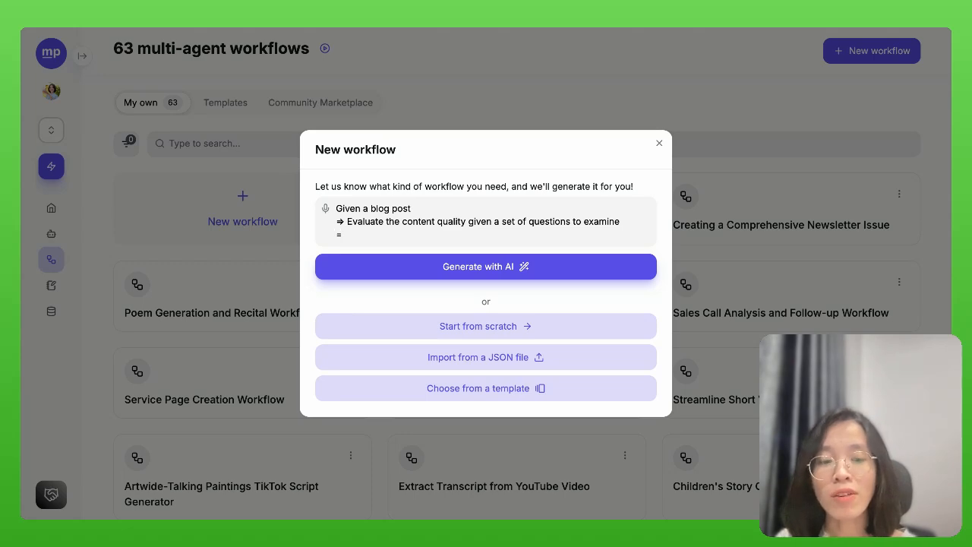
text(Check fo)
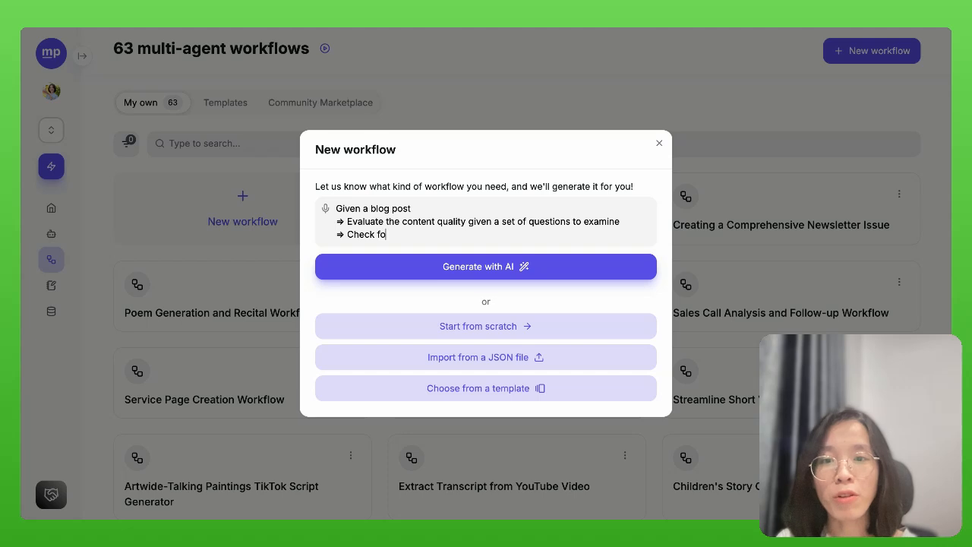
text(r spelling & )
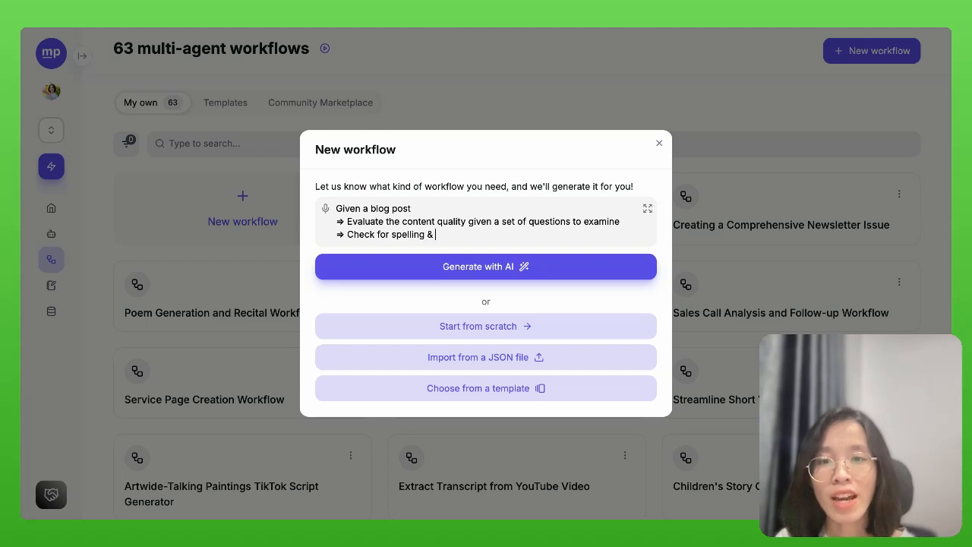
text(grammer mis)
key(BackSpace)
key(BackSpace)
key(BackSpace)
key(BackSpace)
key(BackSpace)
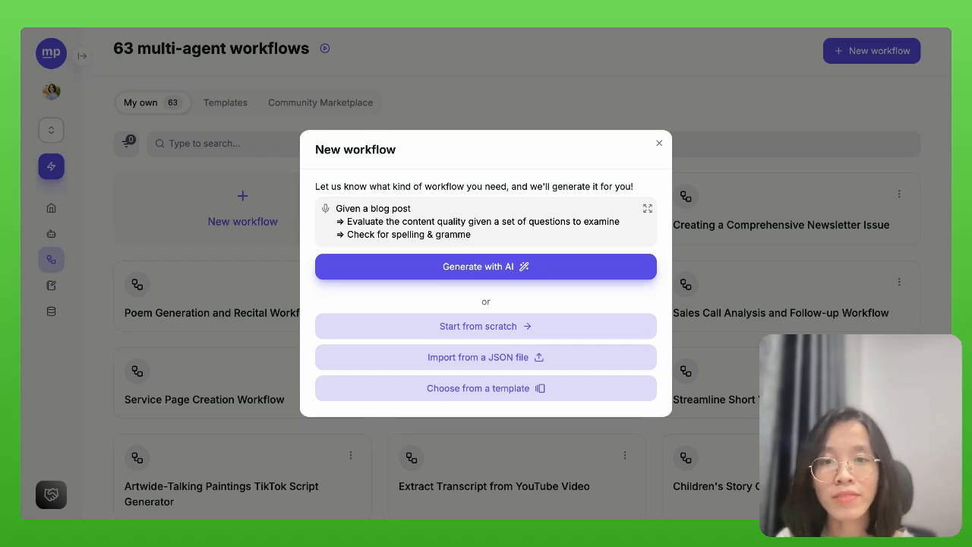
key(BackSpace)
text(ar mistakes)
- Add the line "=> Identify SEO optimization opportunities" to the description and generate the workflow with AI
key(Return)
text(=)
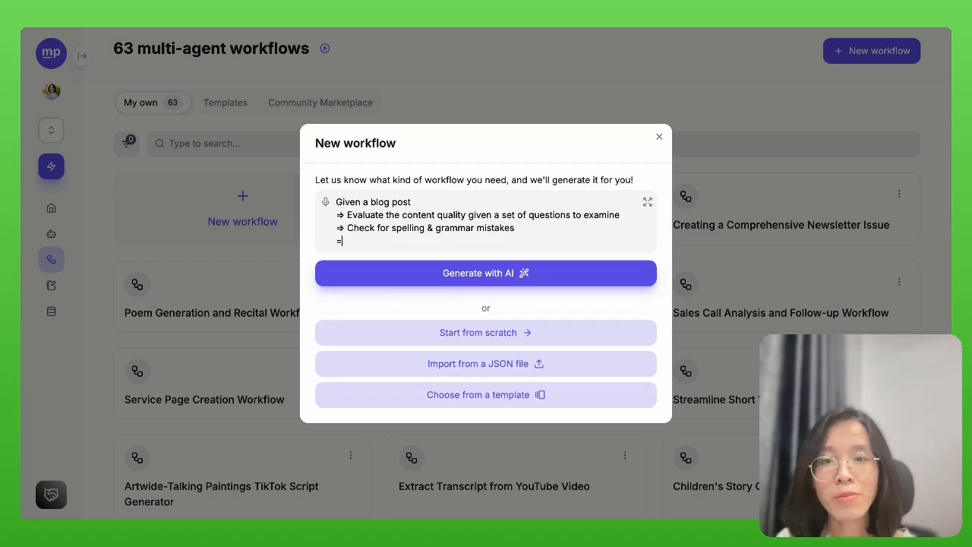
text(> )
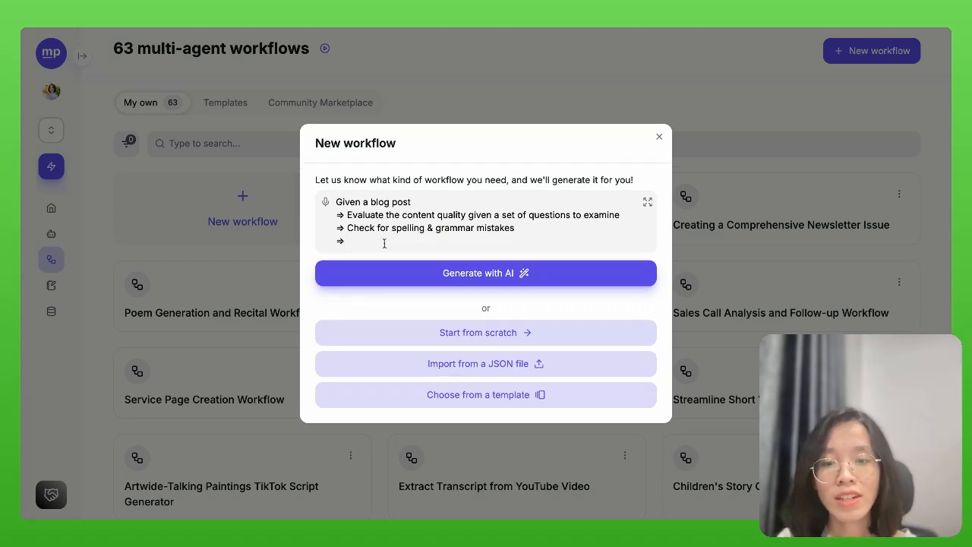
text(I)
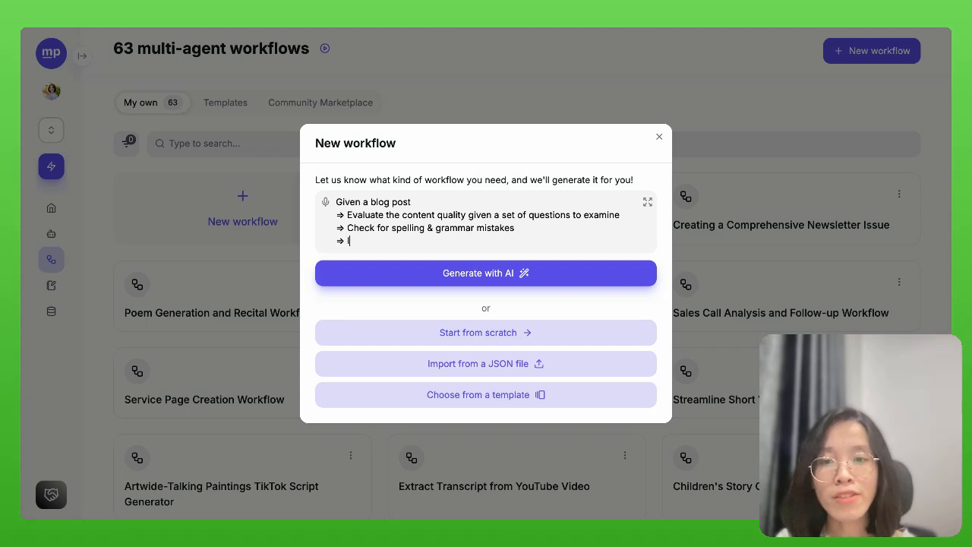
text(dentify S)
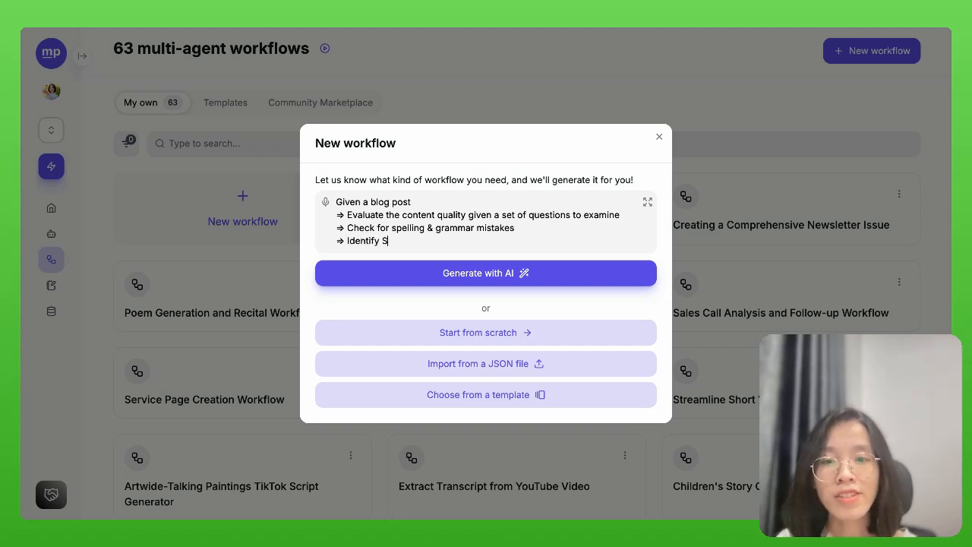
text(EO optimization)
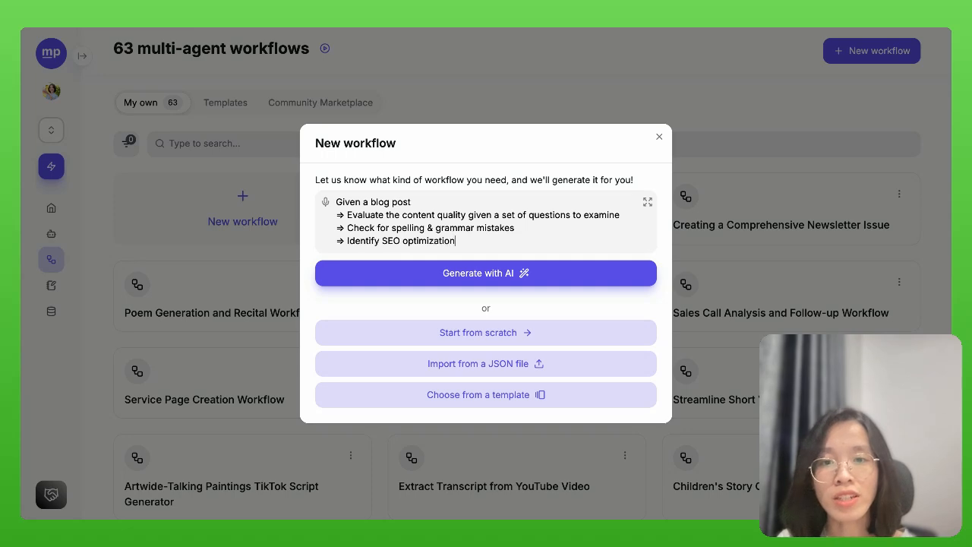
text( opportunities)
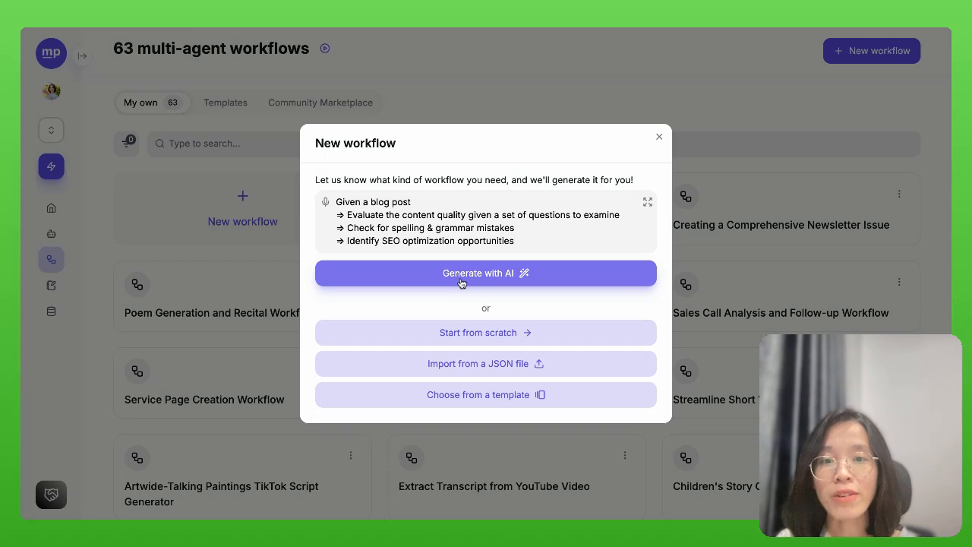
click(462, 282)
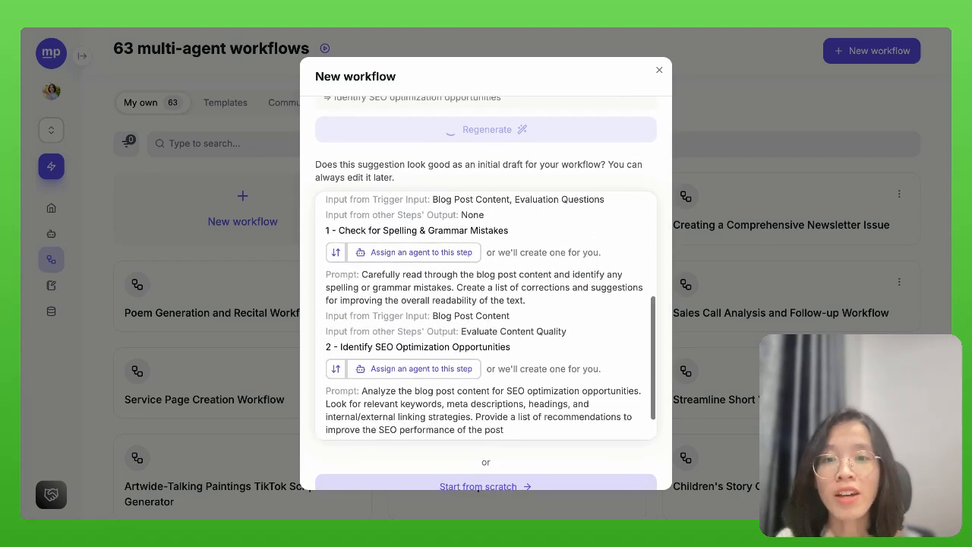
- Review the trigger inputs and steps of the generated Content Quality Evaluation Workflow draft and save the workflow
scroll(485, 315, up, 2)
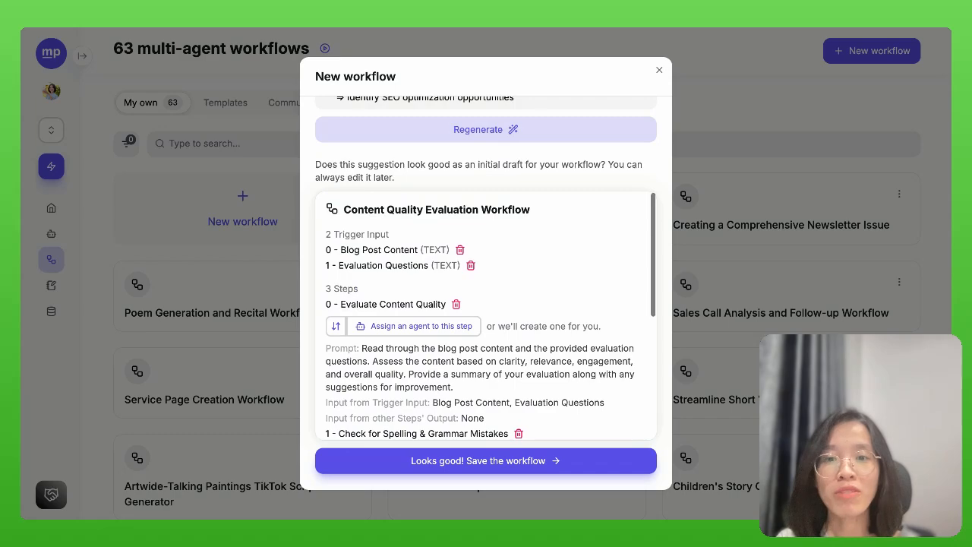
scroll(486, 316, down, 3)
scroll(486, 316, up, 4)
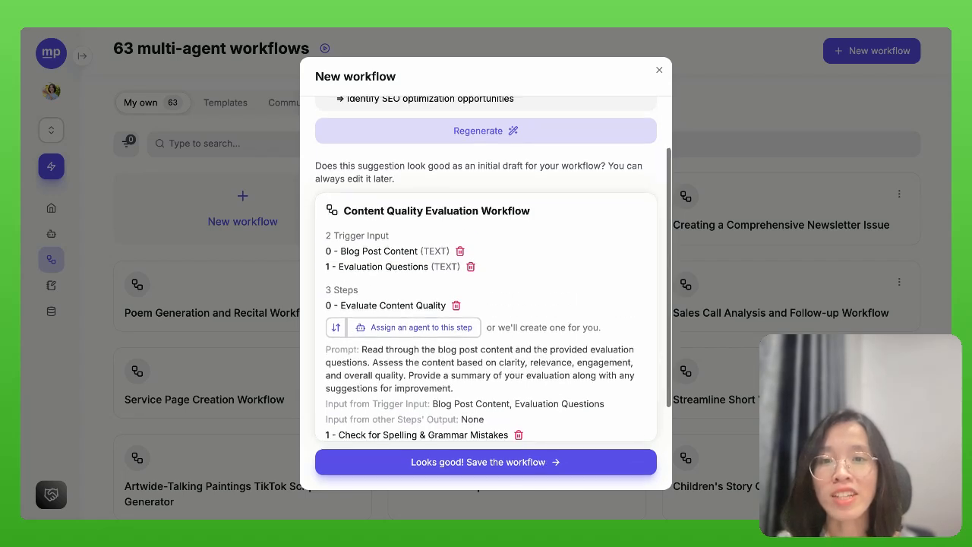
scroll(480, 309, down, 1)
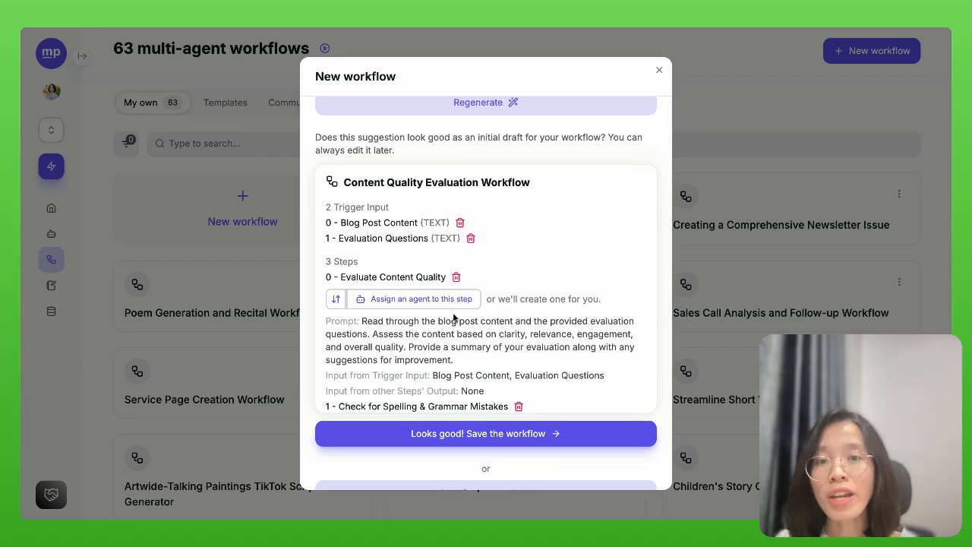
scroll(386, 311, down, 5)
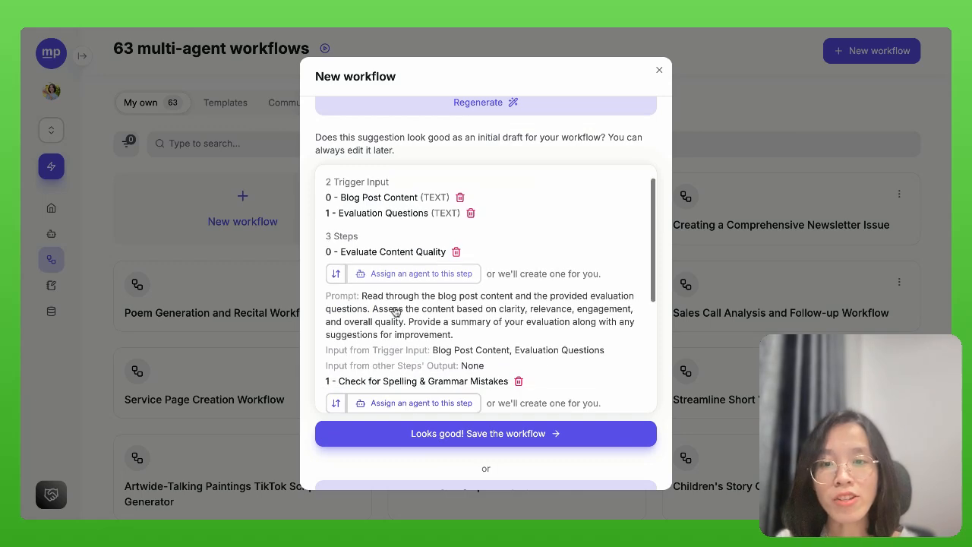
scroll(420, 255, up, 1)
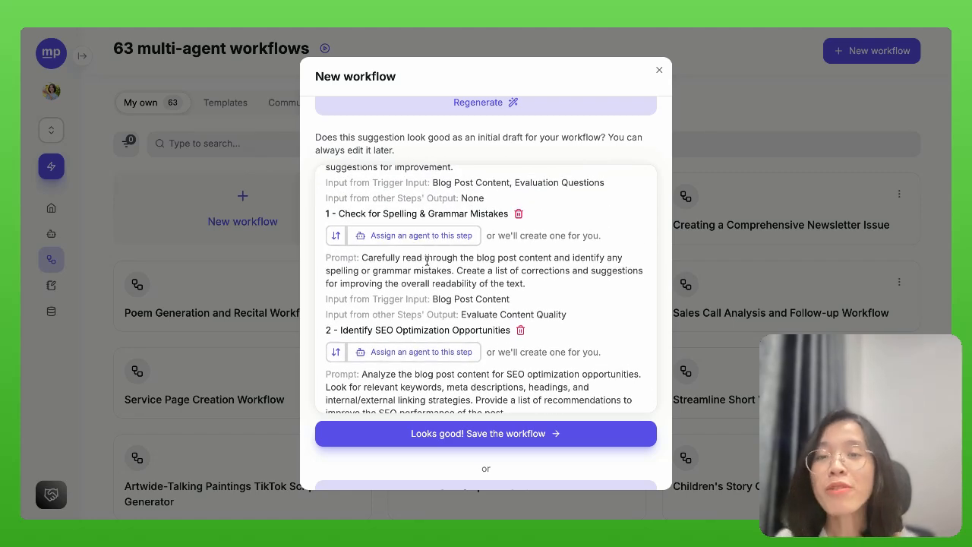
scroll(434, 271, down, 1)
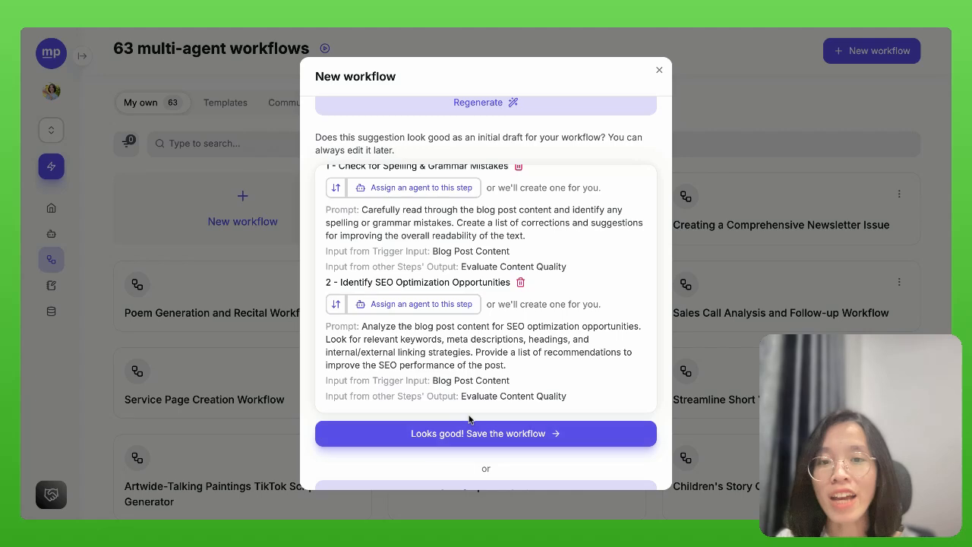
click(482, 432)
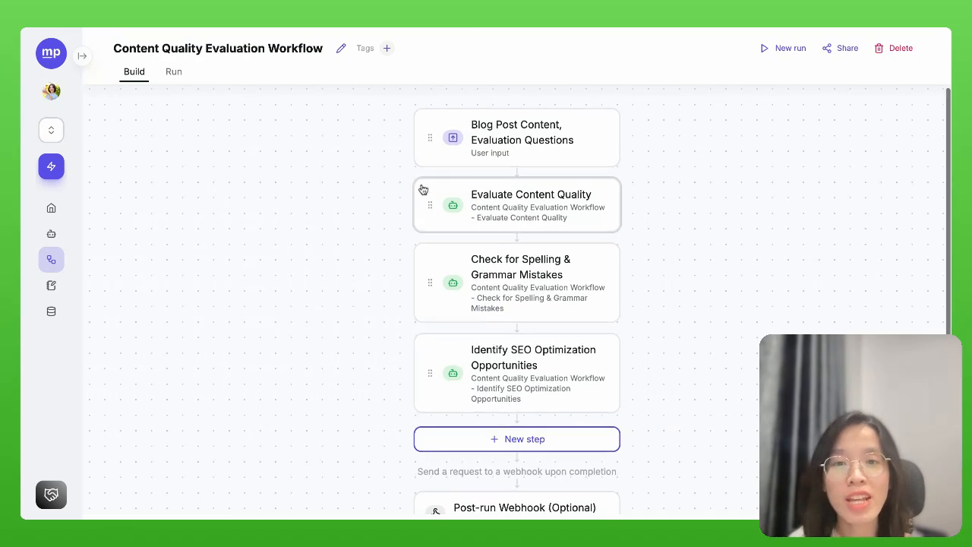
- Delete the Evaluation Questions field from the user input and remove its line from the Evaluate Content Quality step's prompt
click(495, 150)
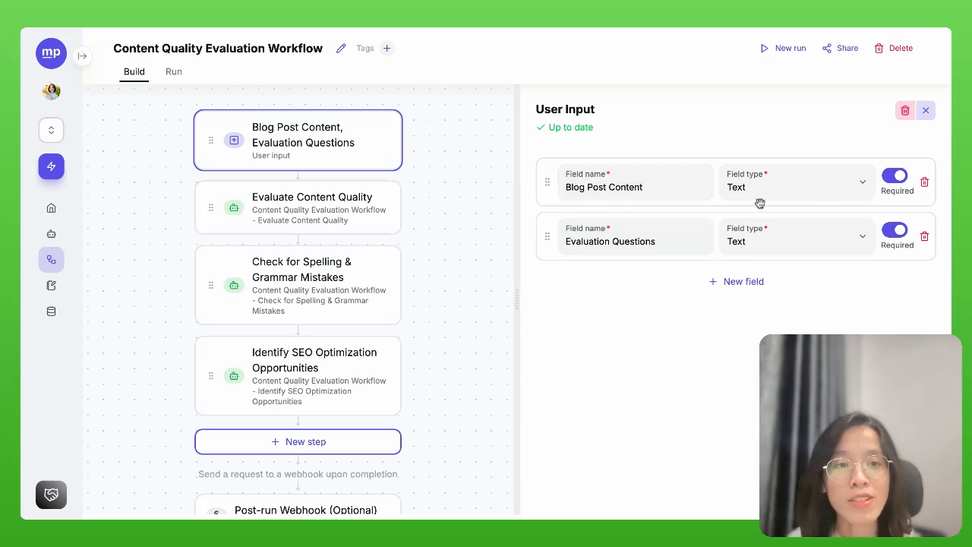
click(924, 239)
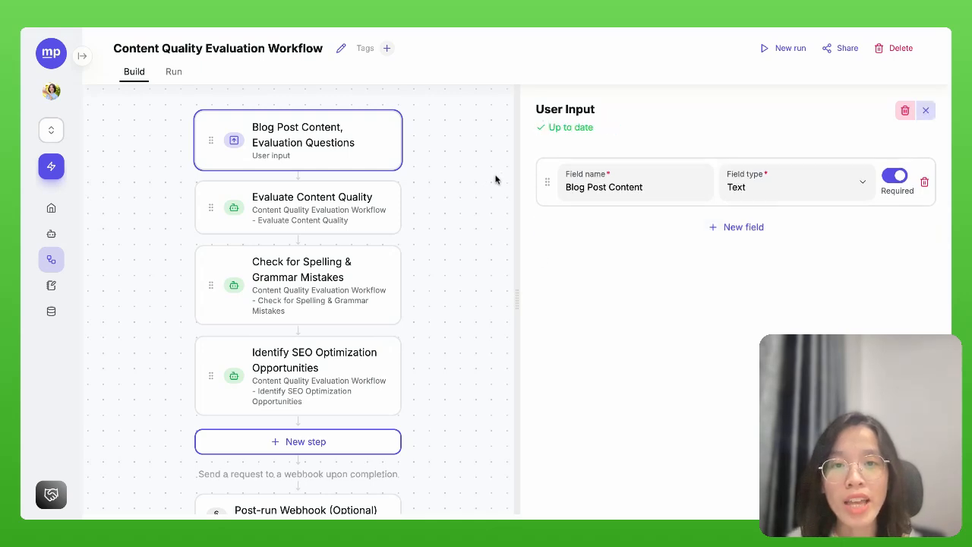
click(340, 211)
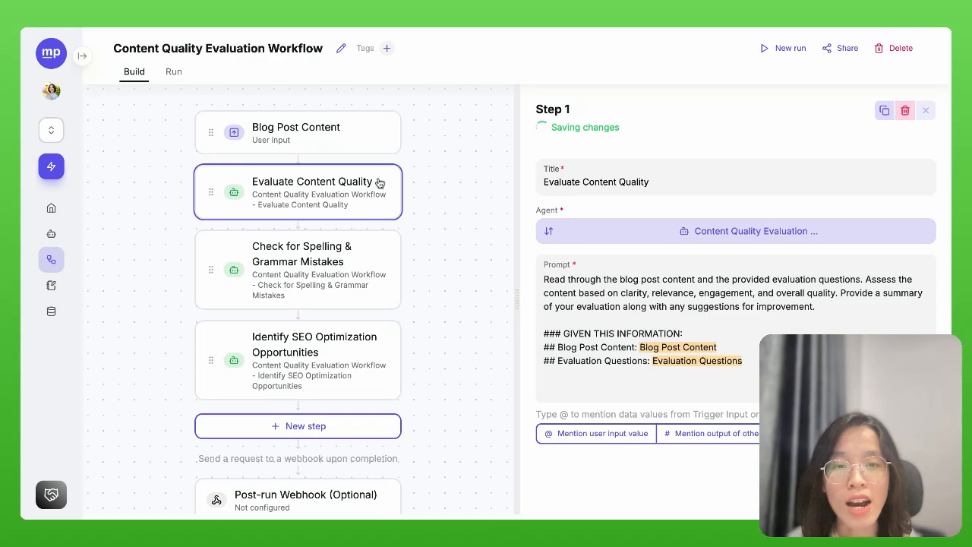
triple_click(608, 363)
key(BackSpace)
key(BackSpace)
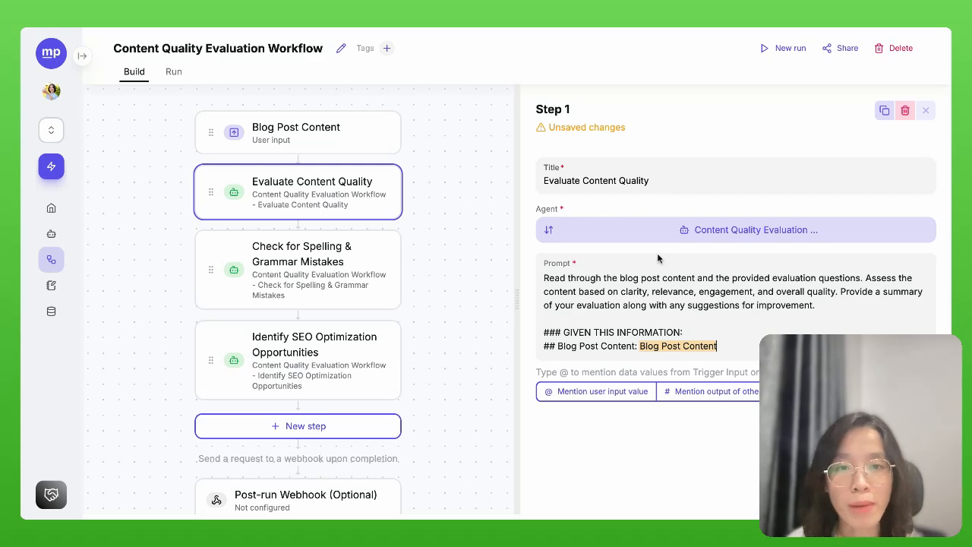
- Open the agent of the Evaluate Content Quality step and enhance its background with AI, generating a desired output format
click(661, 229)
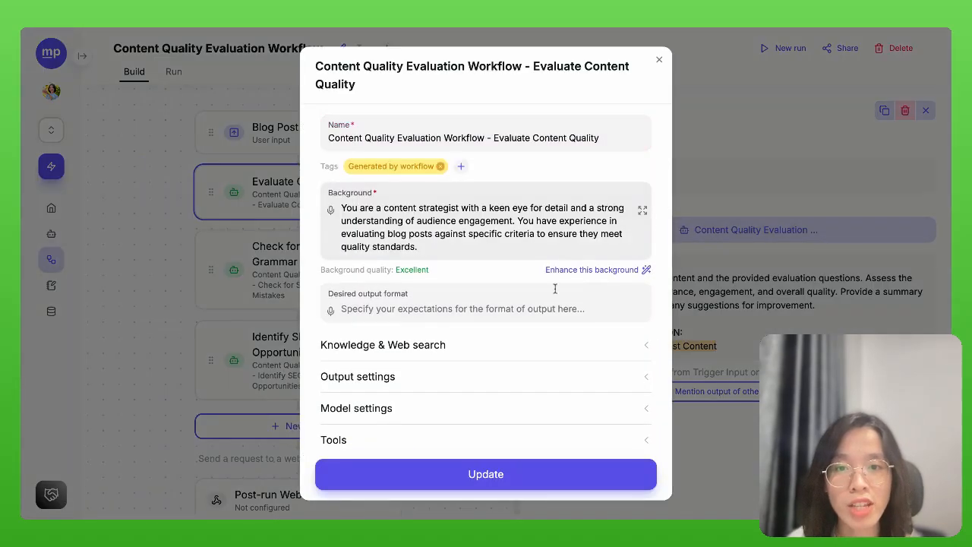
click(582, 270)
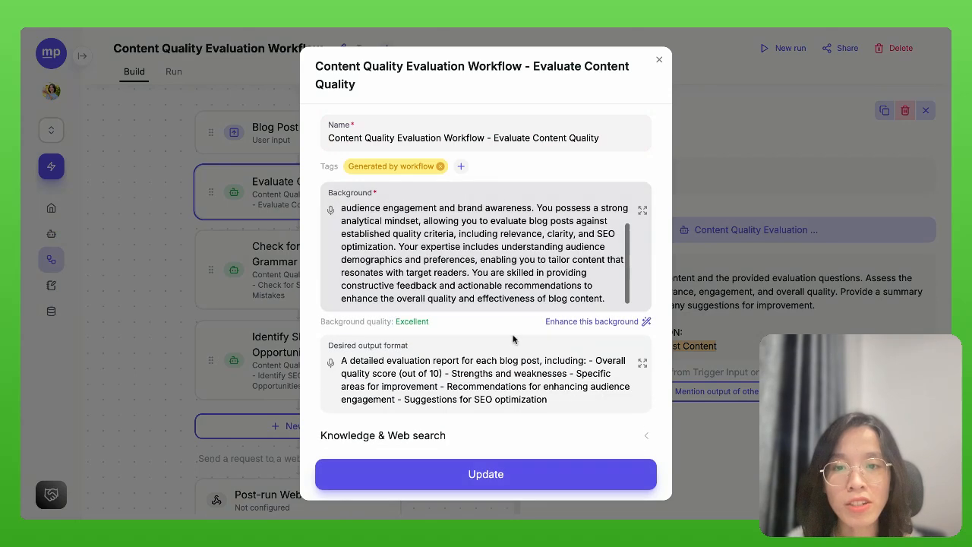
scroll(514, 339, down, 1)
double_click(484, 334)
key(Right)
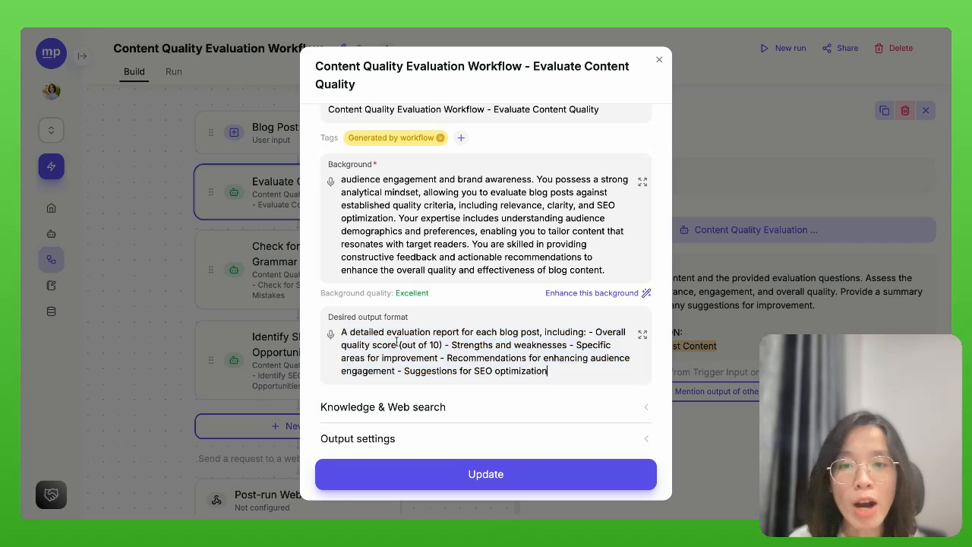
key(ctrl+a)
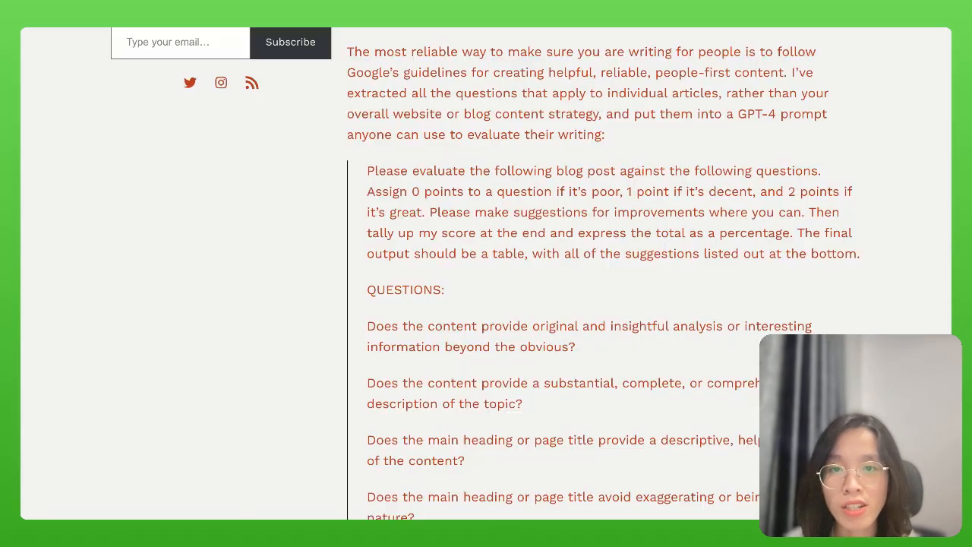
- Switch to the web article and copy its evaluation prompt, from "Please evaluate the following blog post" through the last question
drag(369, 169, 451, 185)
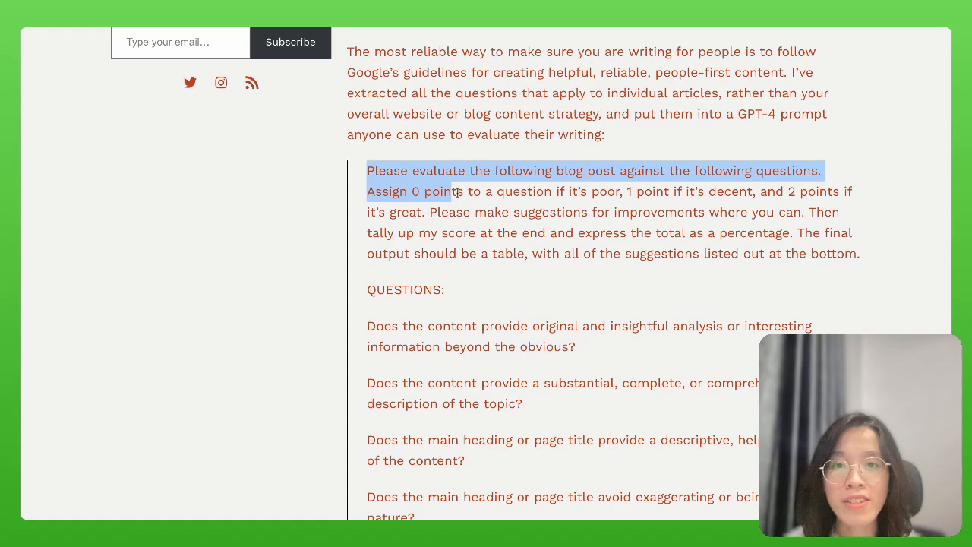
drag(369, 170, 646, 295)
scroll(505, 212, down, 4)
scroll(566, 413, down, 6)
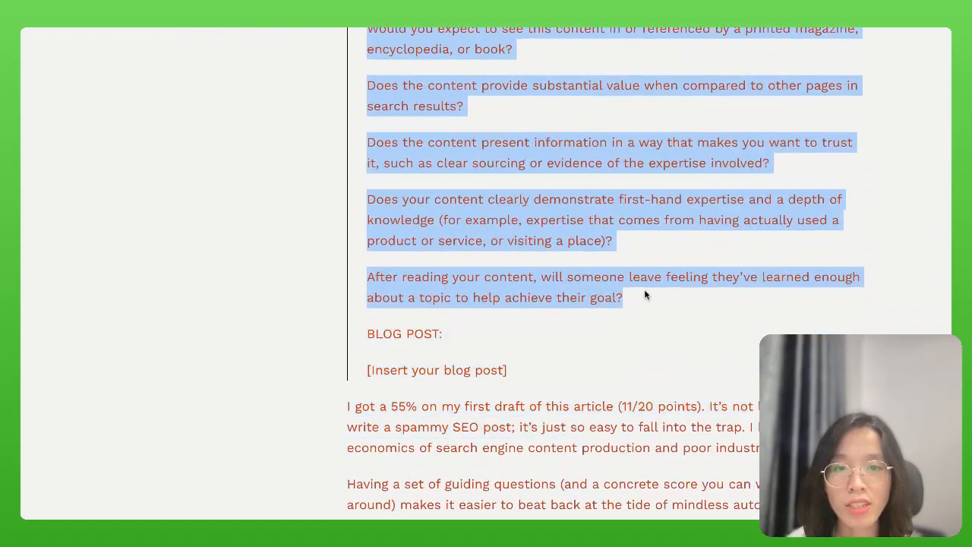
- Paste the copied evaluation prompt and questions as the agent's desired output format, update the agent and close its settings
click(212, 25)
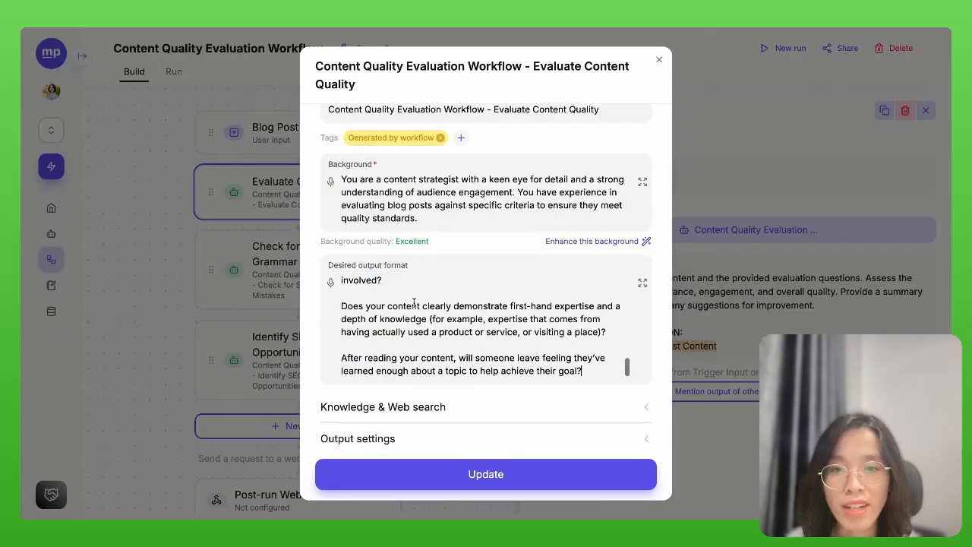
key(ctrl+v)
scroll(412, 303, up, 5)
scroll(414, 304, up, 1)
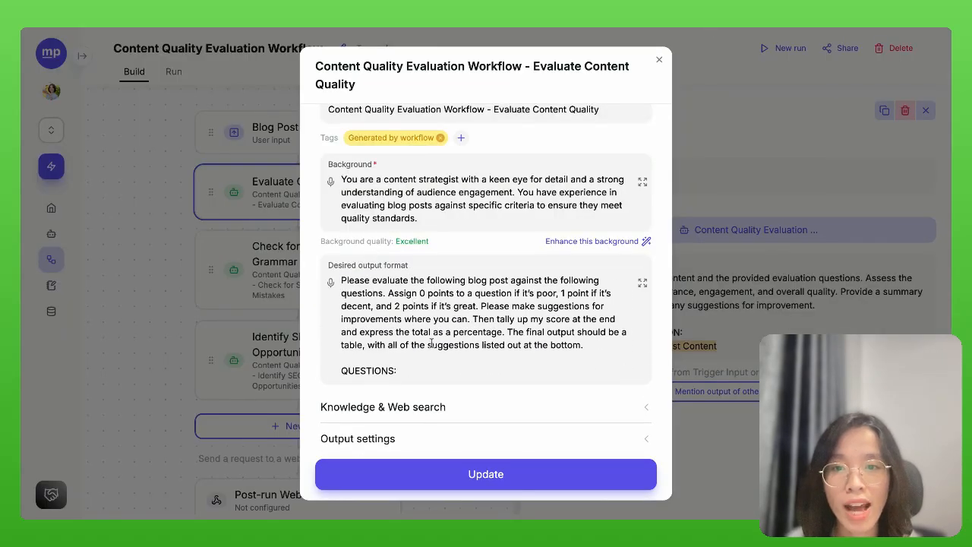
click(448, 473)
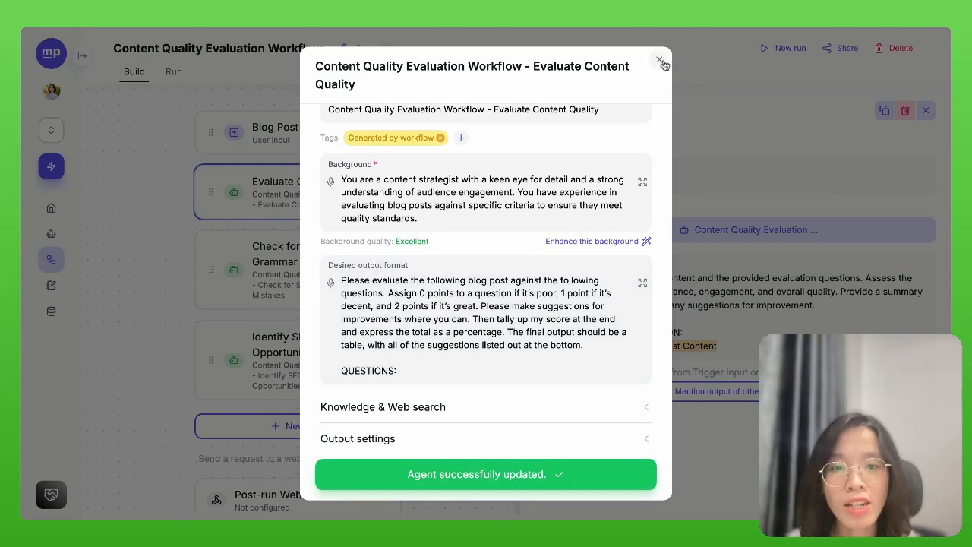
click(660, 61)
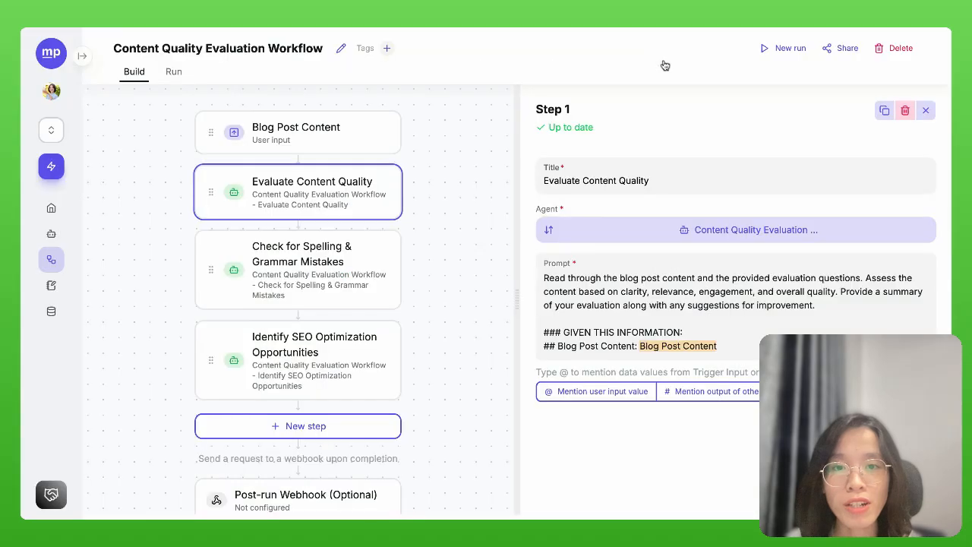
- Review the prompts of the Check for Spelling & Grammar Mistakes and Identify SEO Optimization Opportunities steps and close the step details
click(342, 262)
click(585, 380)
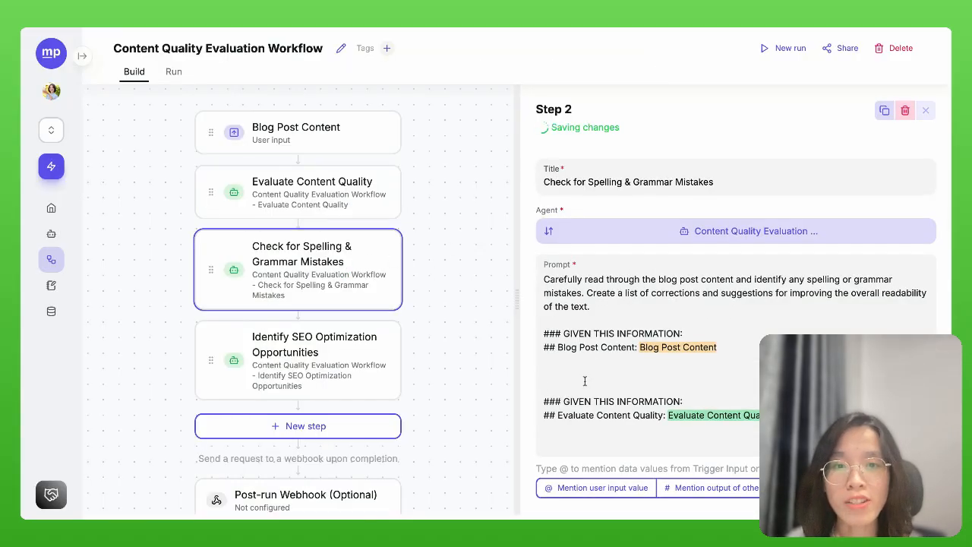
click(363, 367)
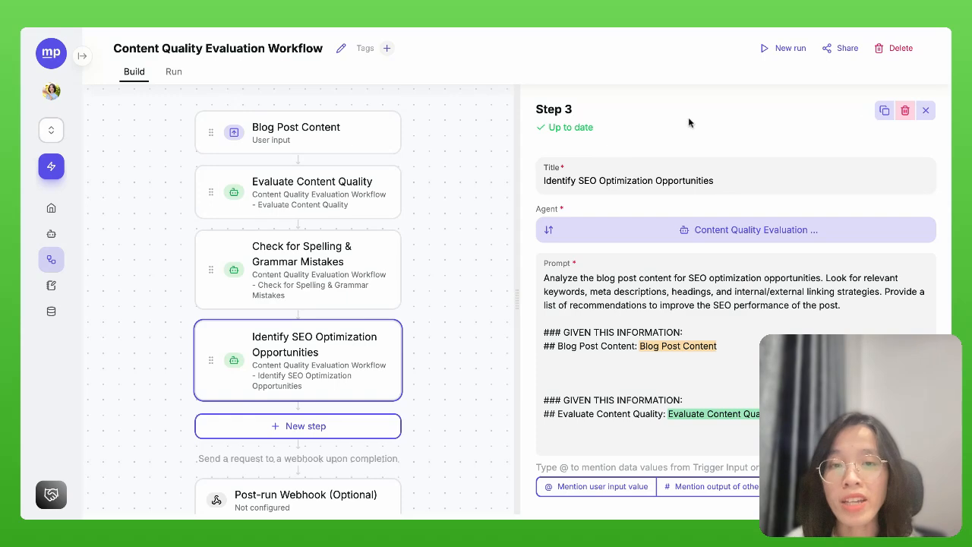
click(923, 111)
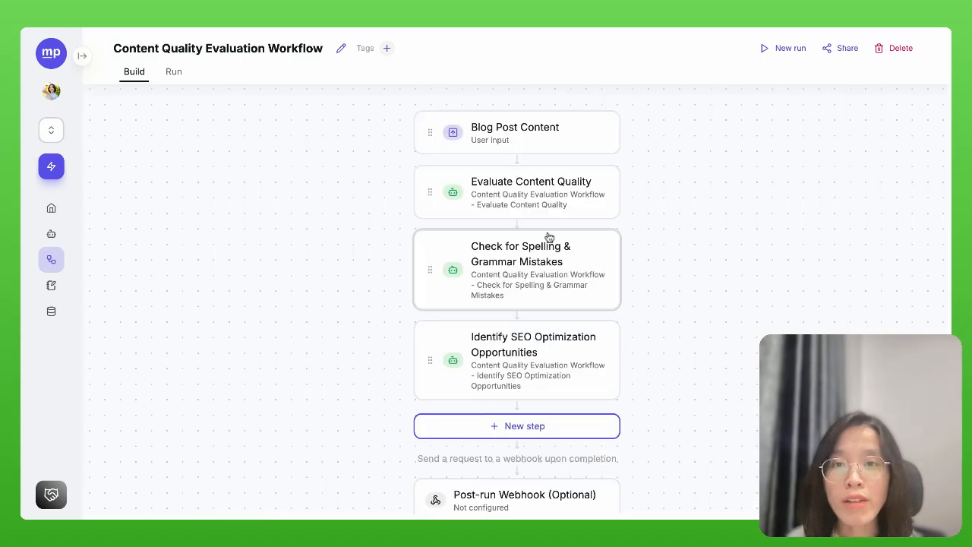
- Start a single run of the workflow with the full "Automate Prompt Chaining on LLMs with Multi-Agent Workflows" post as the Blog Post Content
click(767, 51)
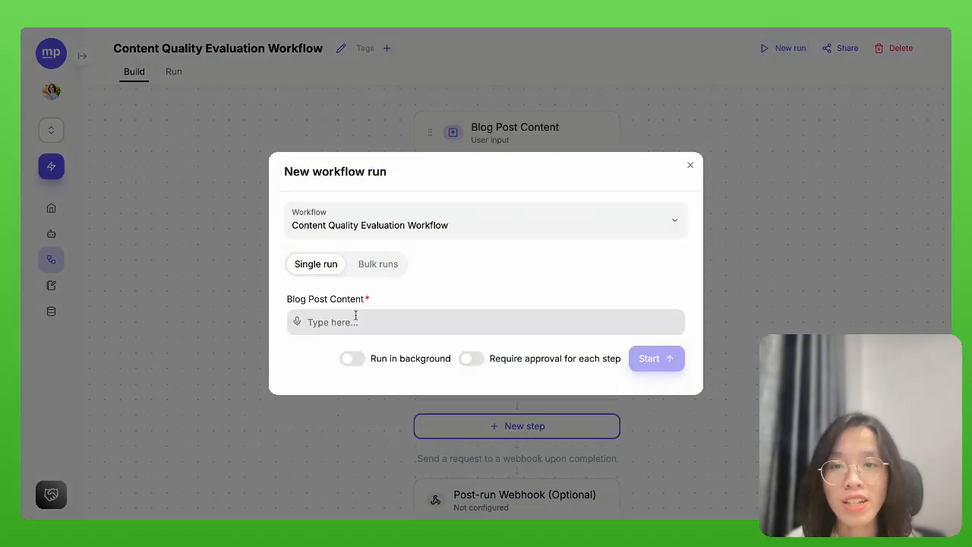
click(352, 322)
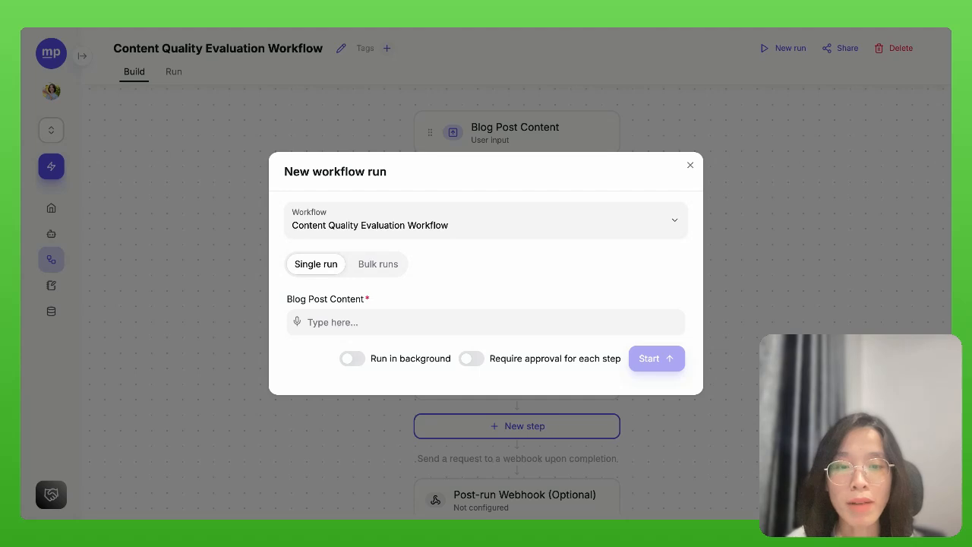
text(#ai for business  #ai solutions for business #ai agents #ai multi-agent #multi-agent system #multi-agent workflow #ai workflow #prompt enginerring #AI prompting tips #chatgpt tips  #what is prompt chaining #how to prompt chain #automate prompt chaining #automate prompt chaining examples #prompt chaining examples #prompt chaining chatgpt)
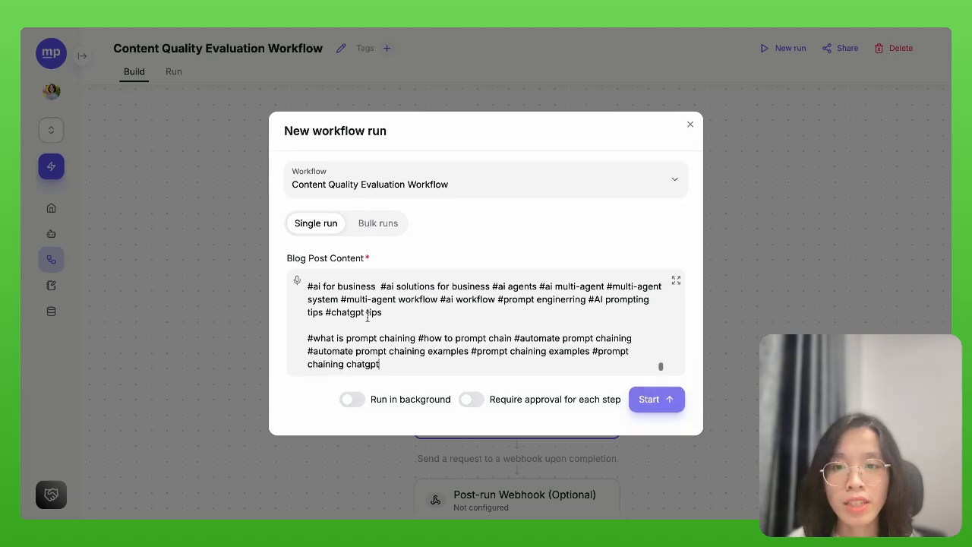
click(647, 405)
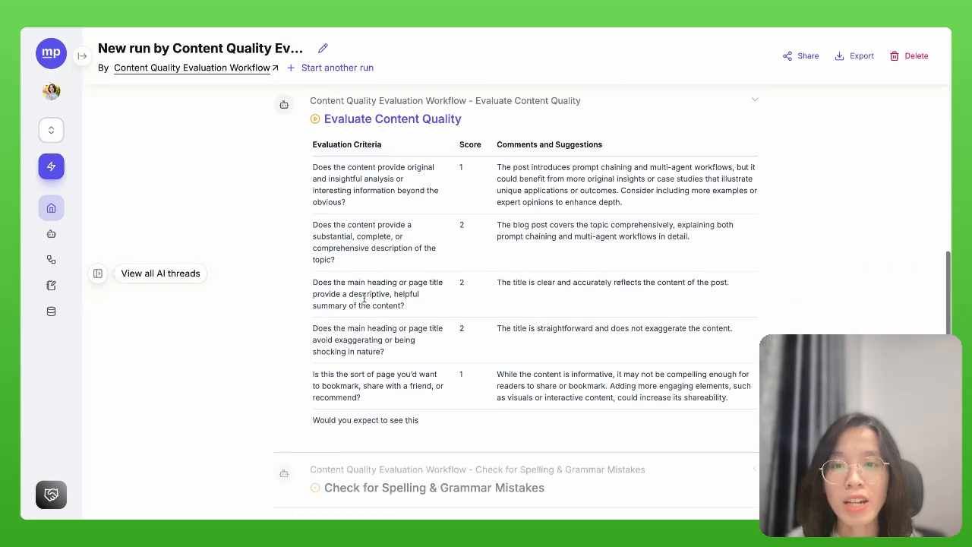
- Examine the Evaluate Content Quality output, including the criteria table, total score and suggestions for improvement
drag(328, 160, 418, 325)
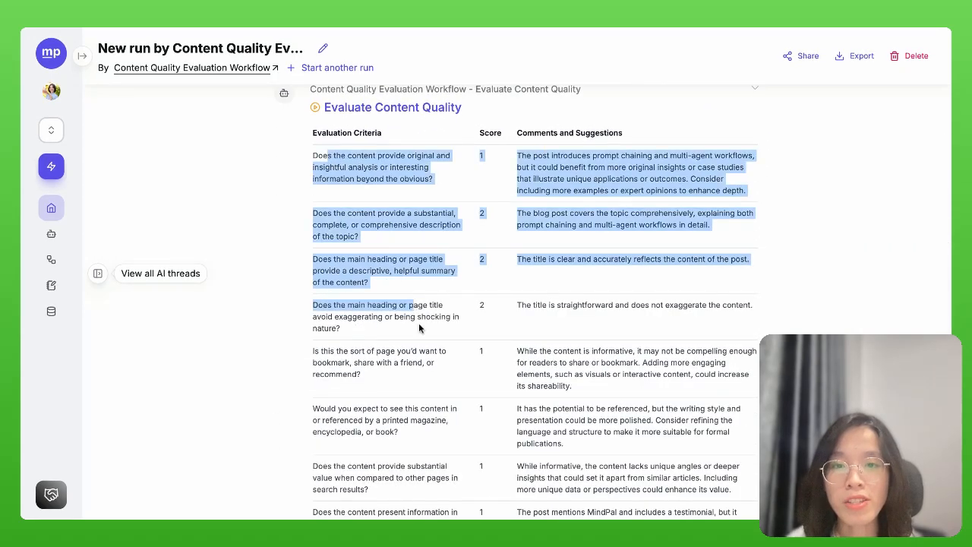
click(419, 333)
scroll(419, 333, down, 1)
scroll(419, 331, down, 4)
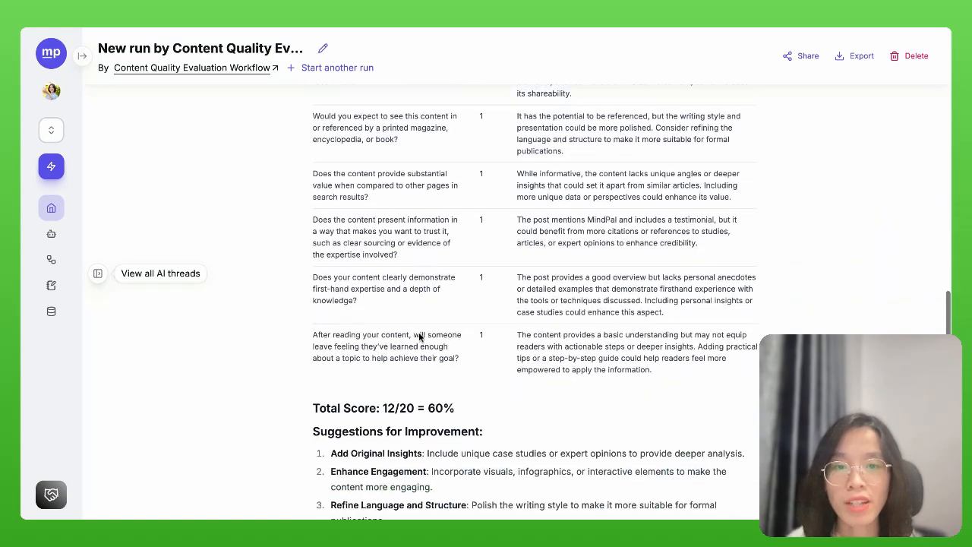
scroll(418, 332, up, 5)
scroll(585, 283, down, 6)
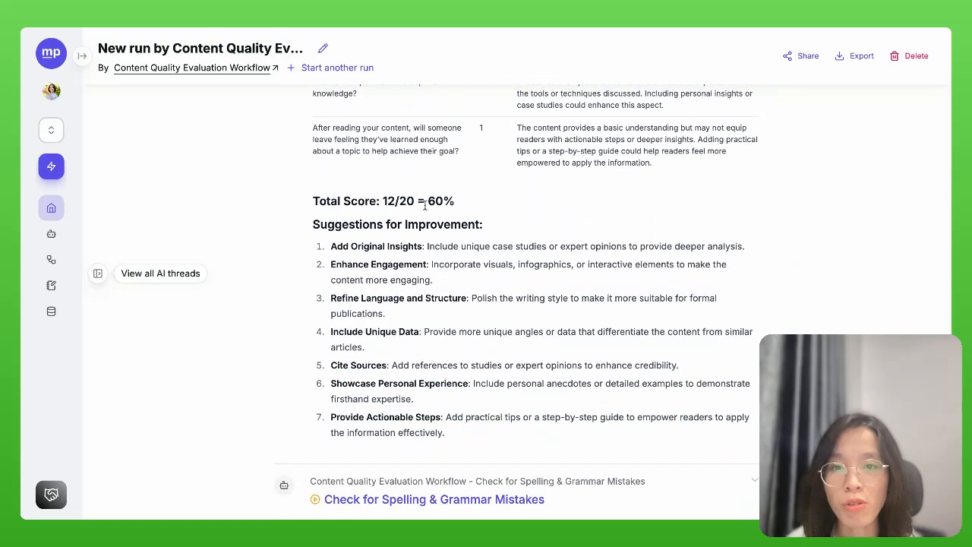
- Read through the spelling and grammar corrections and the SEO optimization recommendations in the run's output
scroll(430, 262, down, 5)
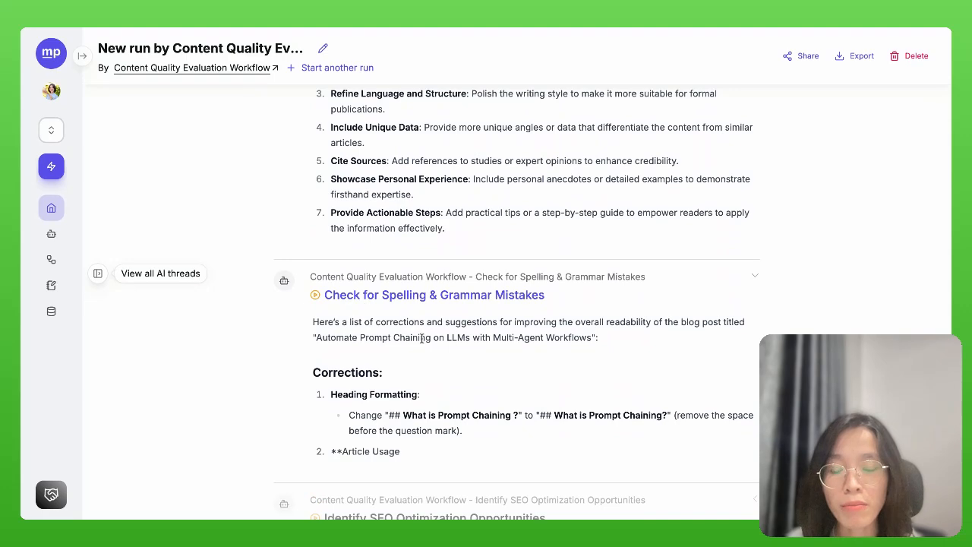
scroll(448, 334, down, 5)
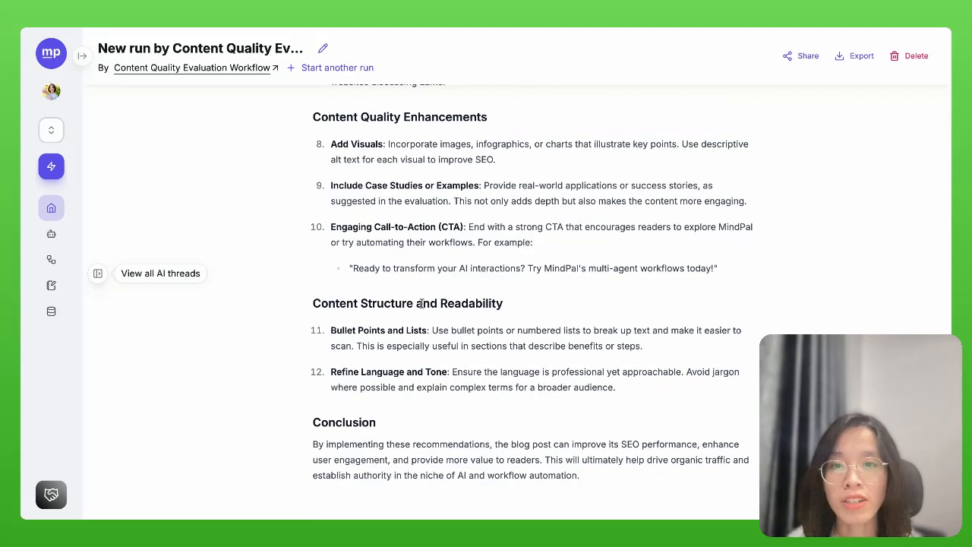
scroll(425, 295, up, 15)
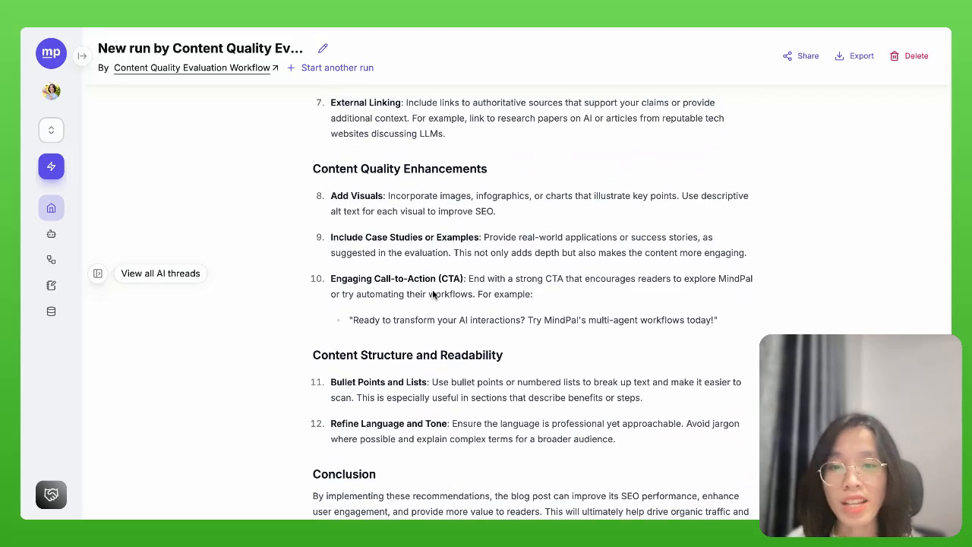
scroll(447, 251, up, 10)
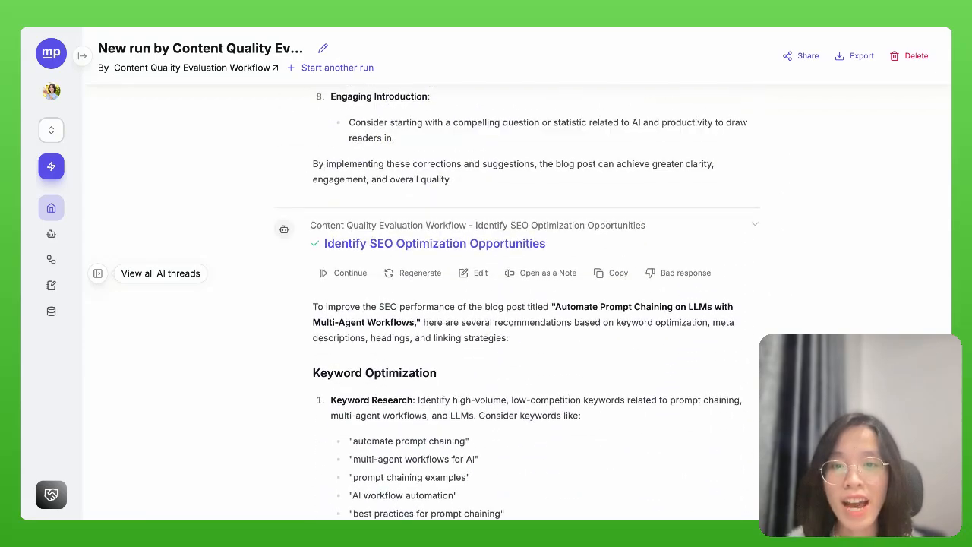
- Go back through the agents' results and collapse them to return to the overview of the run's completed steps
scroll(451, 366, up, 11)
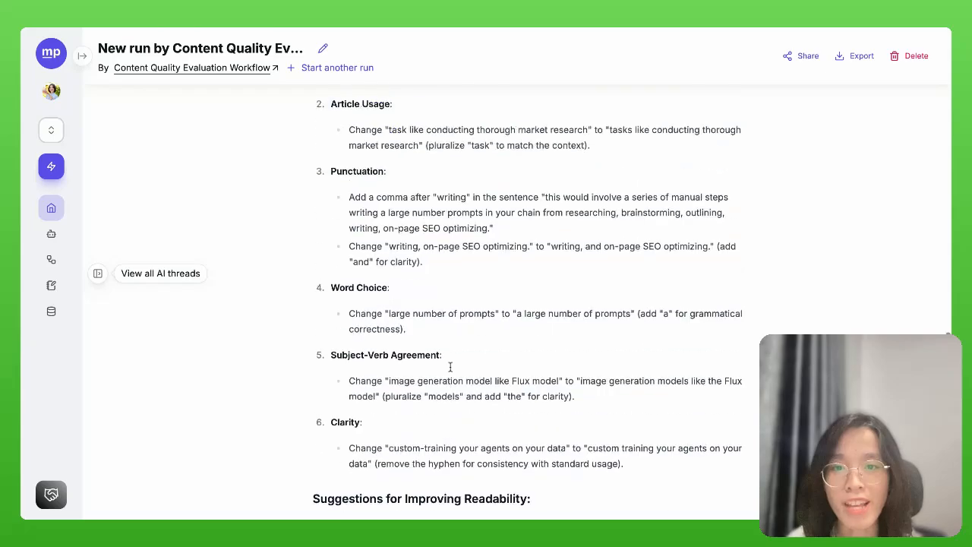
click(444, 305)
scroll(443, 312, up, 12)
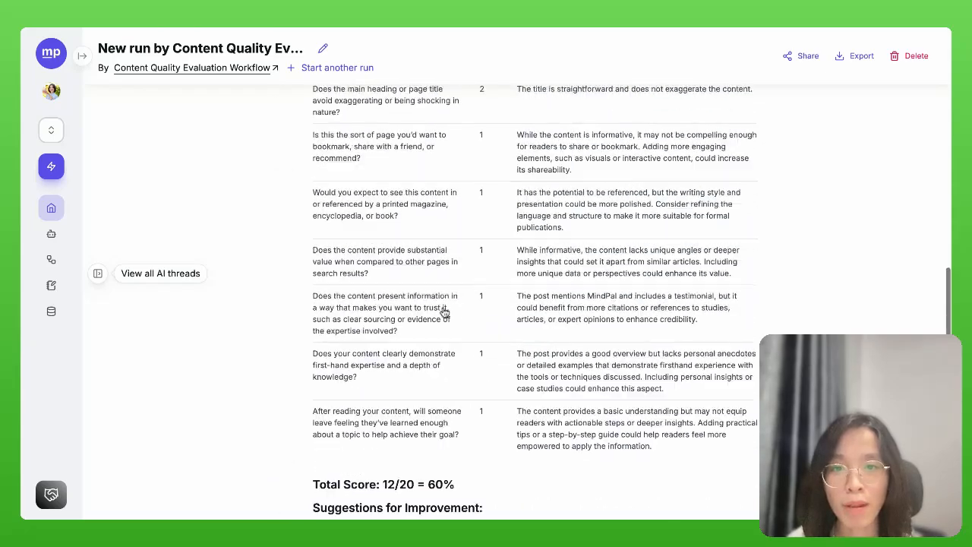
click(440, 416)
scroll(437, 365, down, 1)
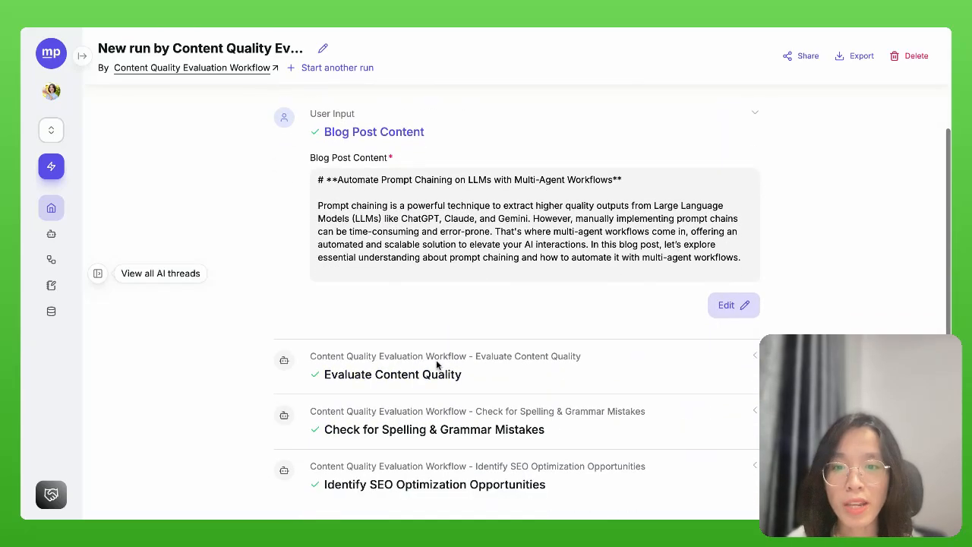